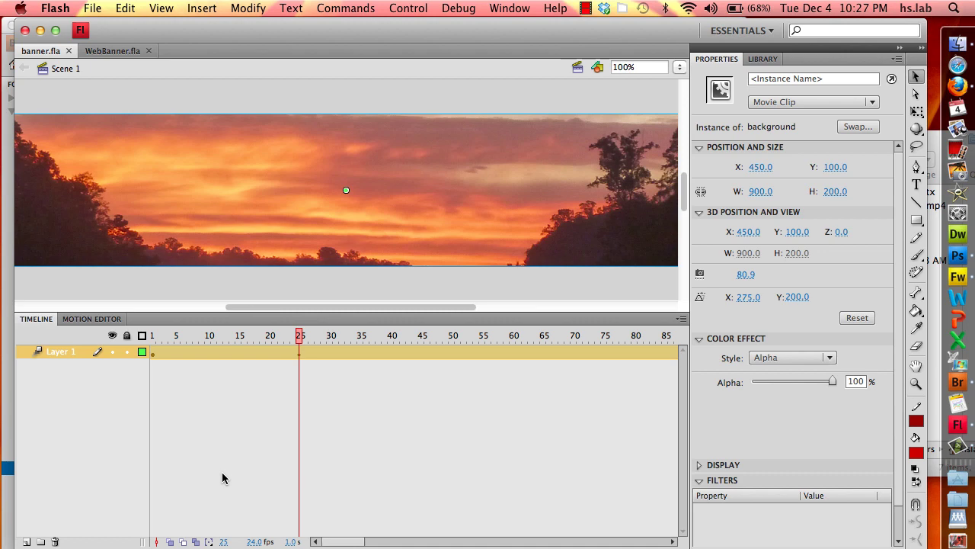
# Step: Preview the banner as a test movie, rename Layer 1 to background, and add Layer 2 above it
pyautogui.press('super+Return')
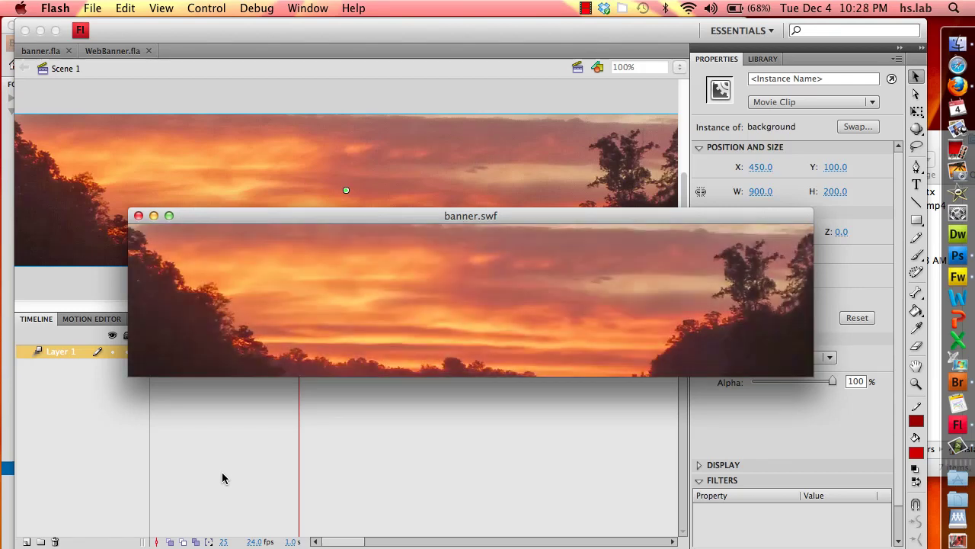
pyautogui.press('super+w')
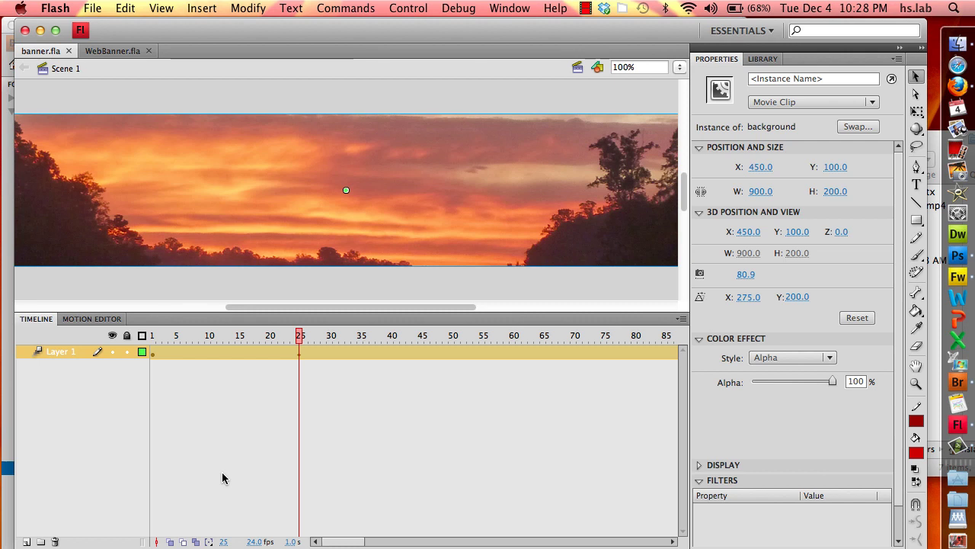
pyautogui.doubleClick(63, 352)
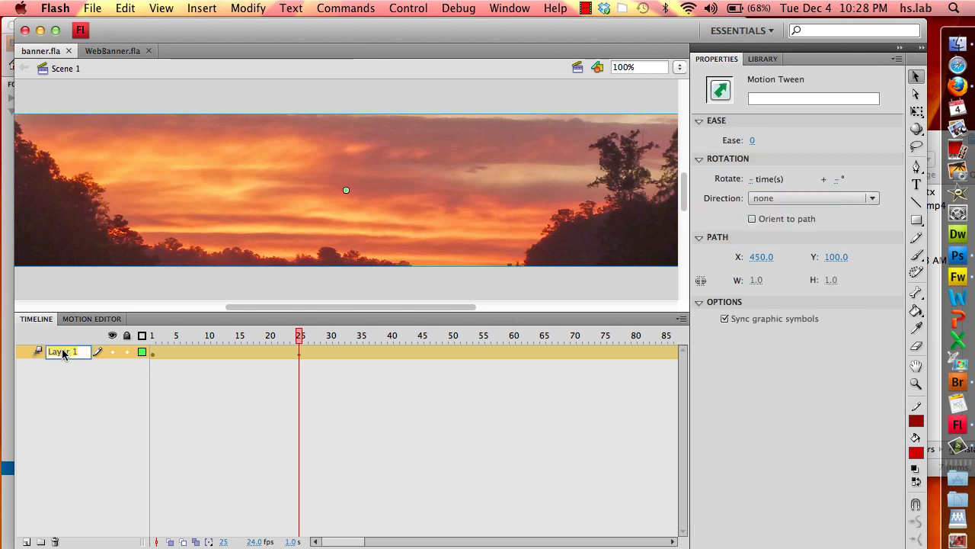
pyautogui.write('backg')
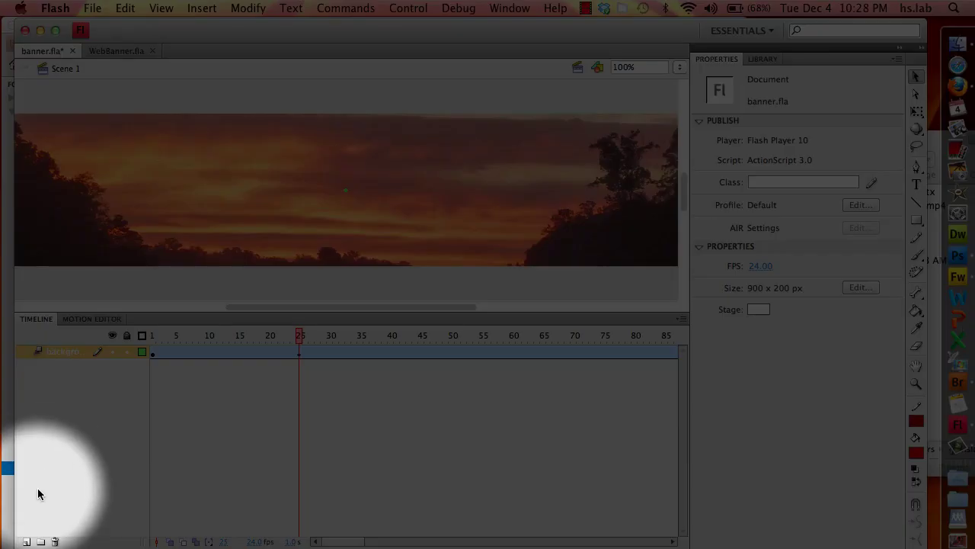
pyautogui.click(26, 542)
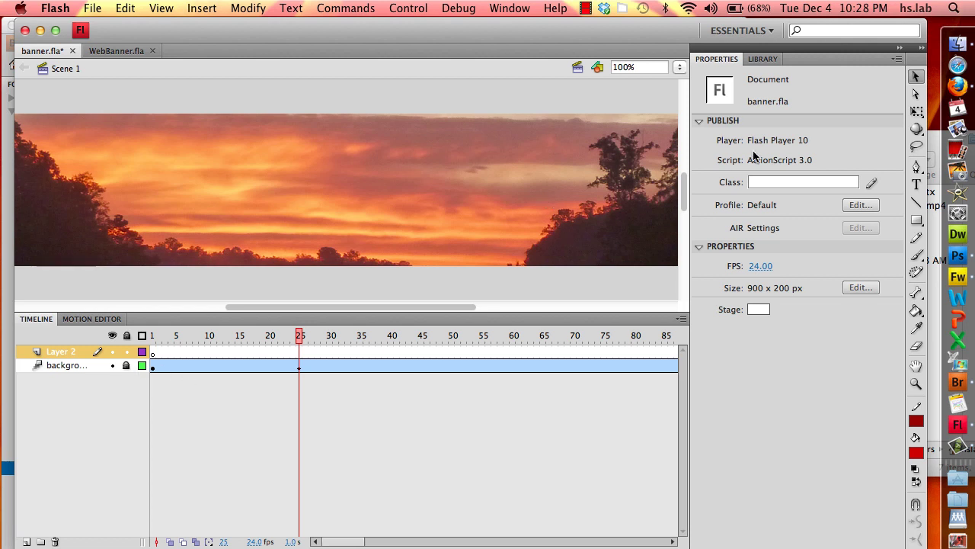
# Step: Type 'WayneRasku.com' as a text line over the sunset on Layer 2 and select it all
pyautogui.click(916, 184)
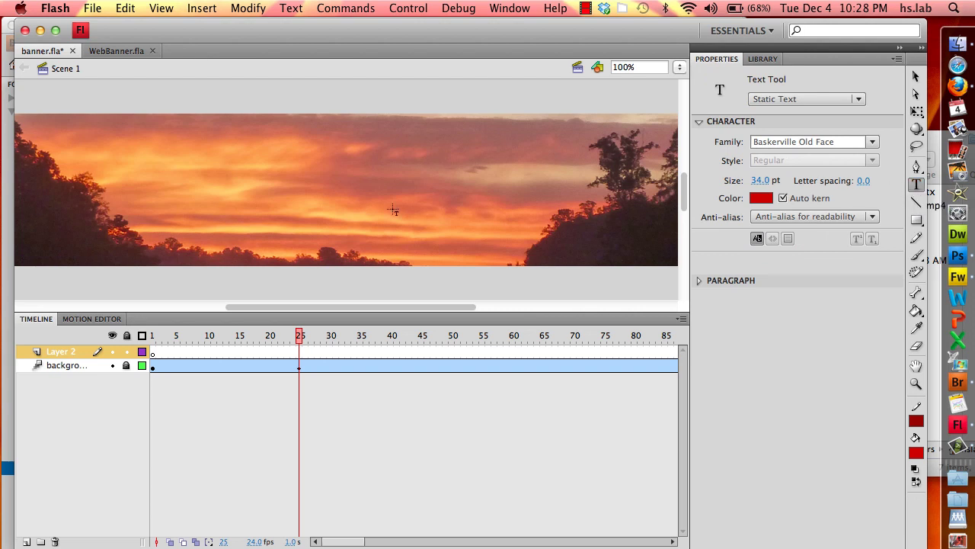
pyautogui.click(225, 176)
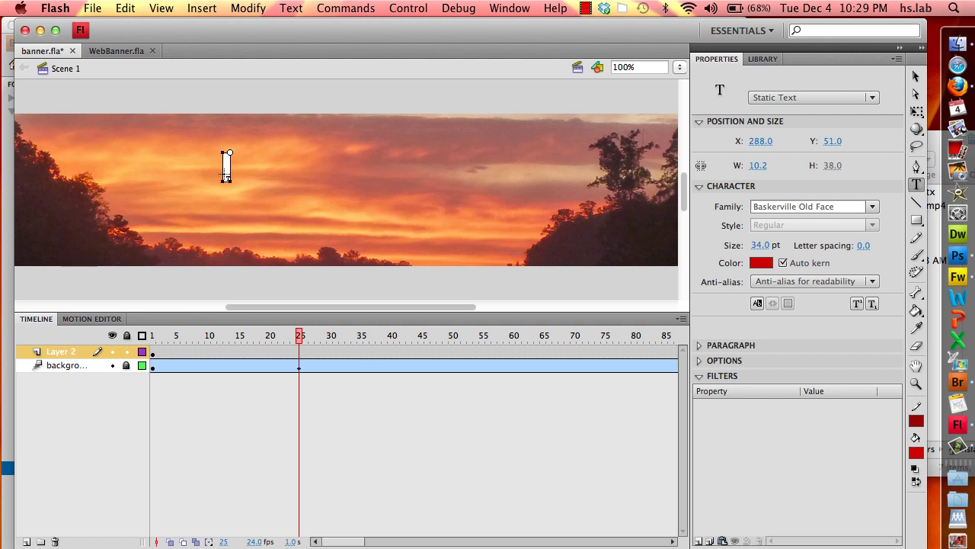
pyautogui.write('Wayne')
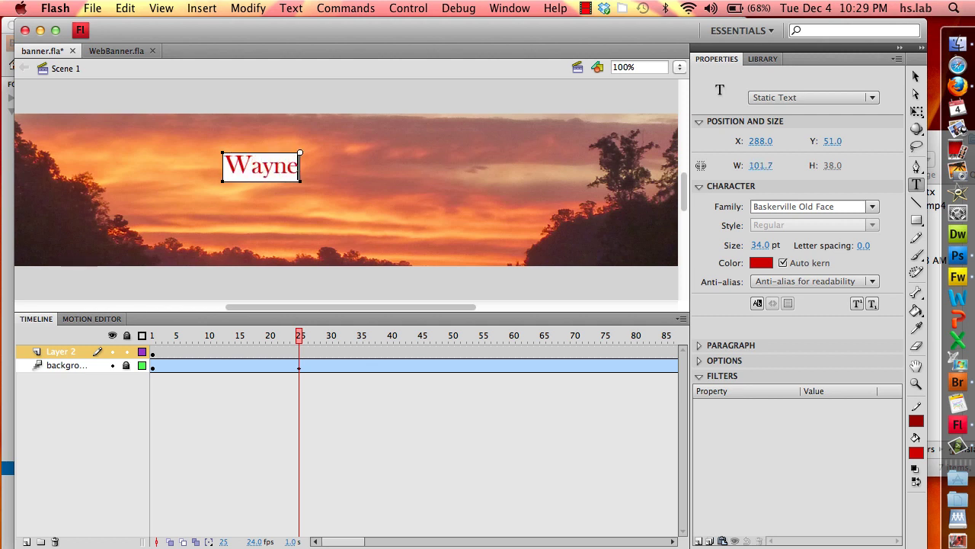
pyautogui.write('Rasku.com')
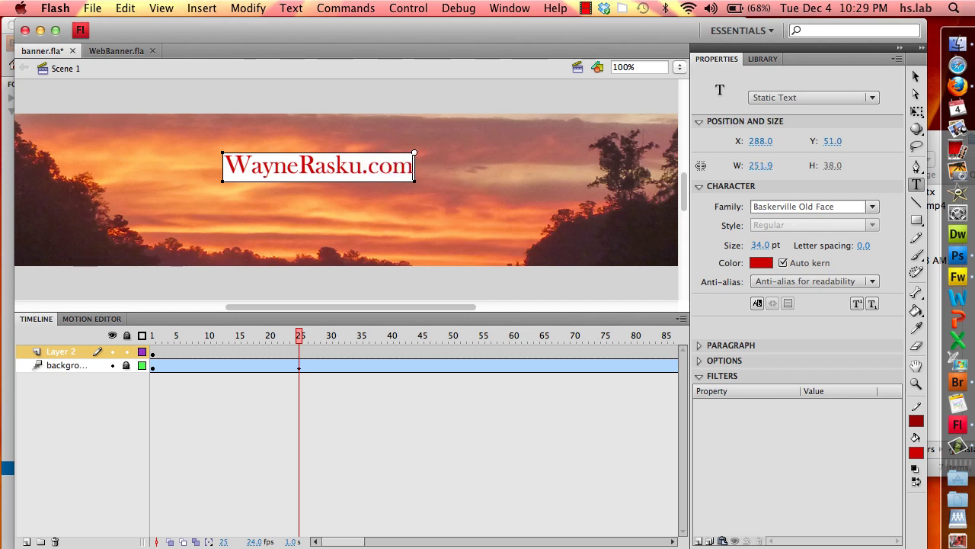
pyautogui.press('super+a')
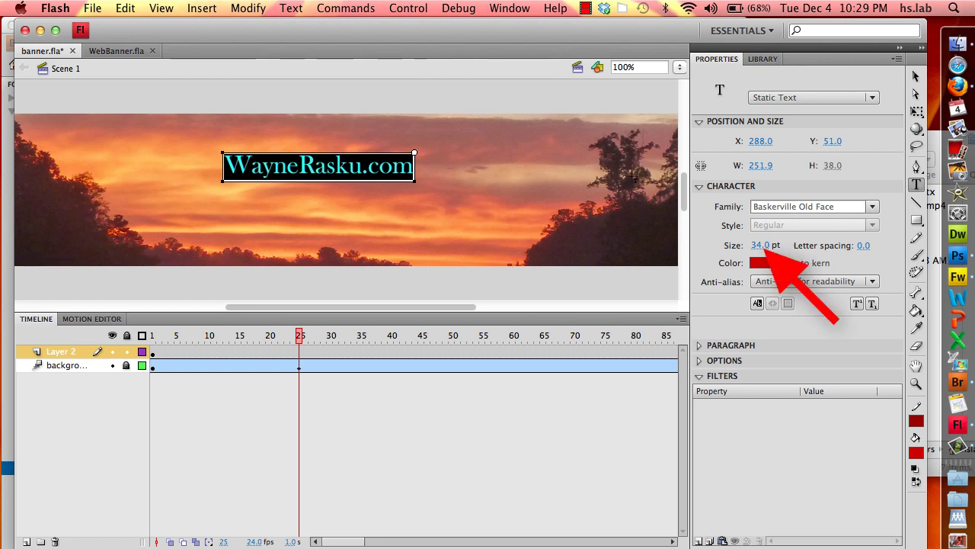
# Step: Enlarge the WayneRasku.com title to 58 pt and change its font to Perpetua
pyautogui.moveTo(754, 243); pyautogui.dragTo(774, 246)
pyautogui.click(540, 168)
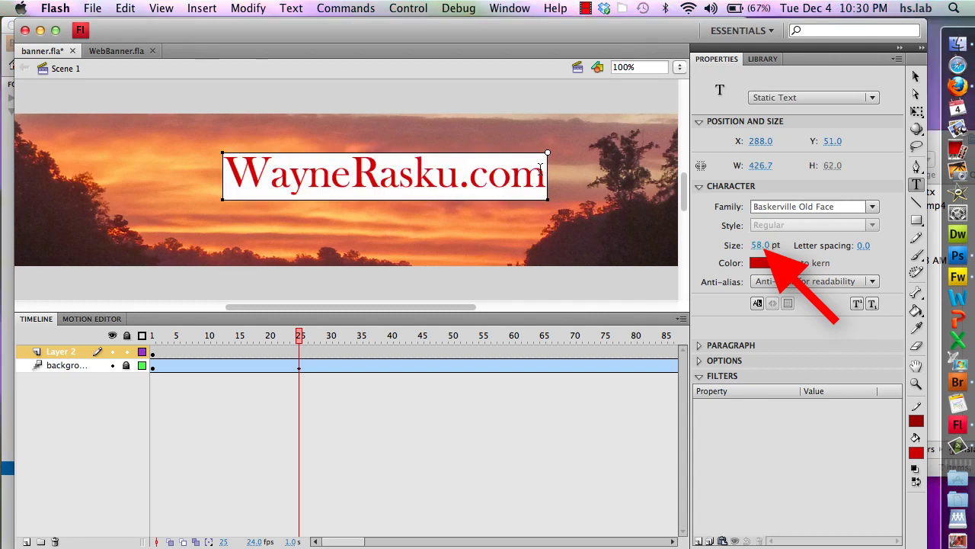
pyautogui.moveTo(540, 168); pyautogui.dragTo(232, 183)
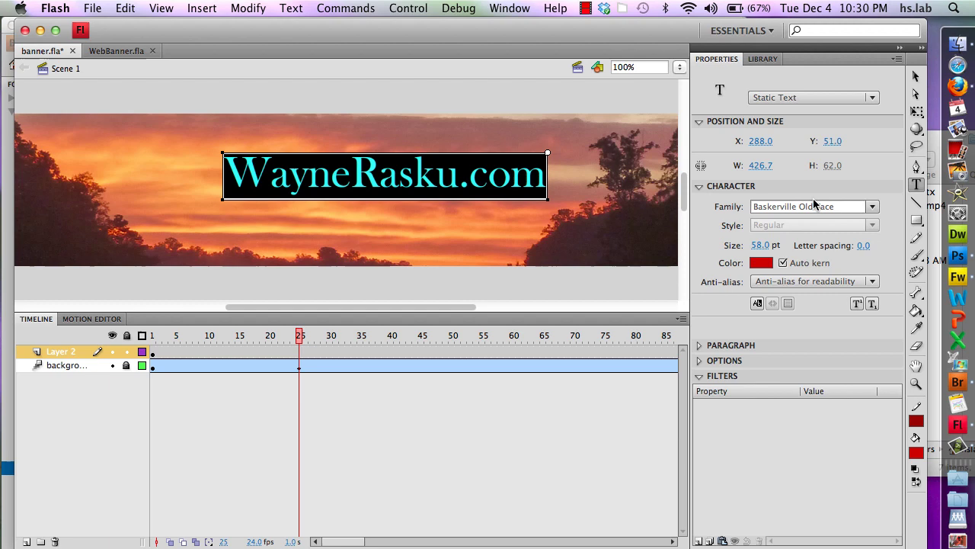
pyautogui.click(873, 207)
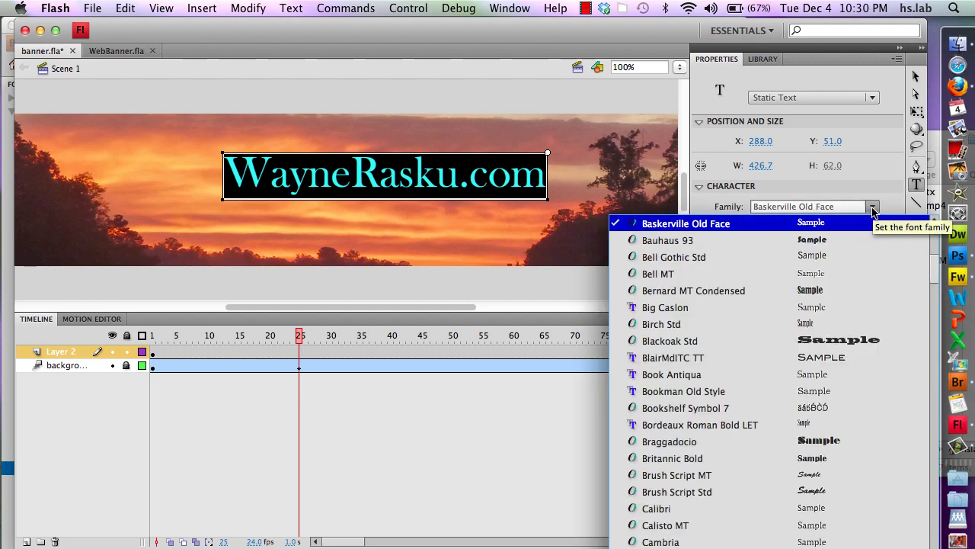
pyautogui.scroll(-10, 768, 289)
pyautogui.scroll(-20, 767, 288)
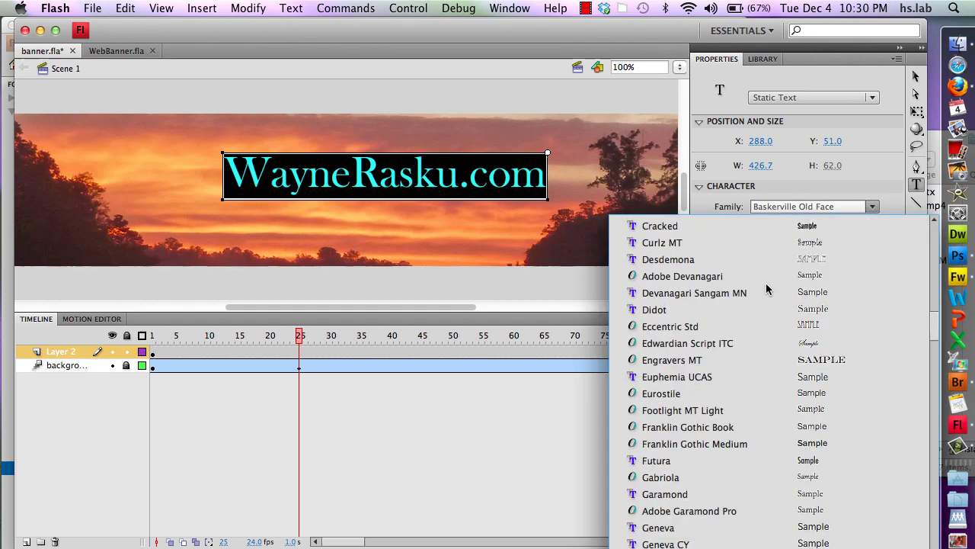
pyautogui.scroll(-5, 767, 289)
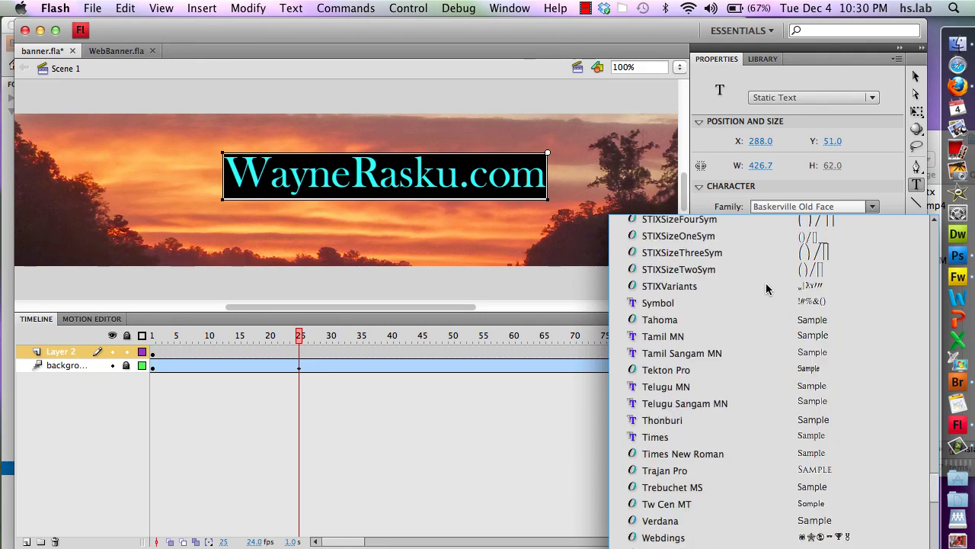
pyautogui.scroll(10, 767, 288)
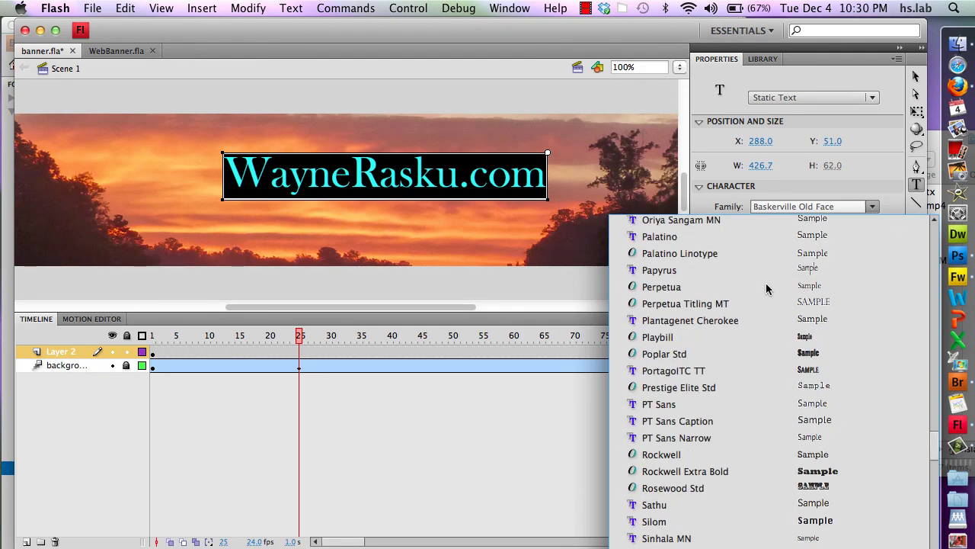
pyautogui.click(685, 287)
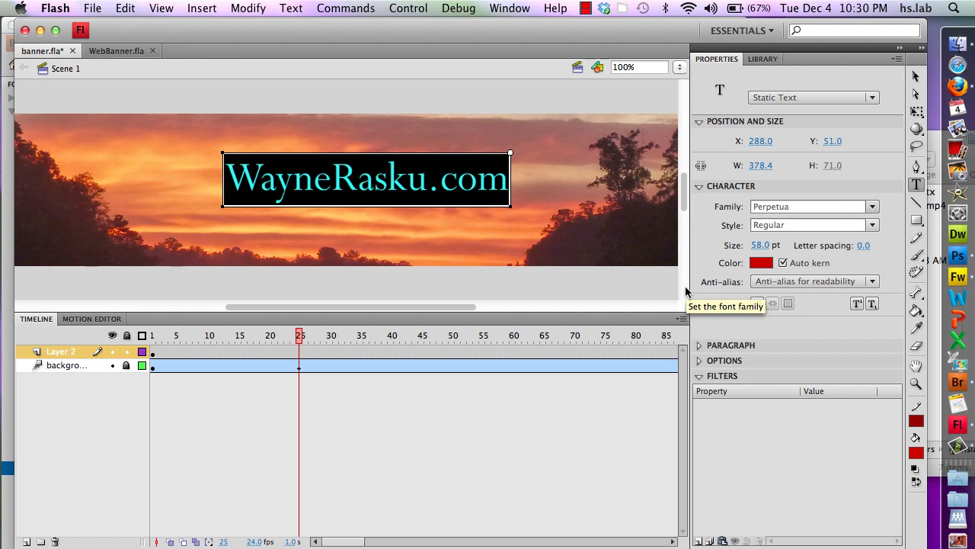
# Step: Color the WayneRasku.com title light pink and finish editing the text
pyautogui.click(759, 264)
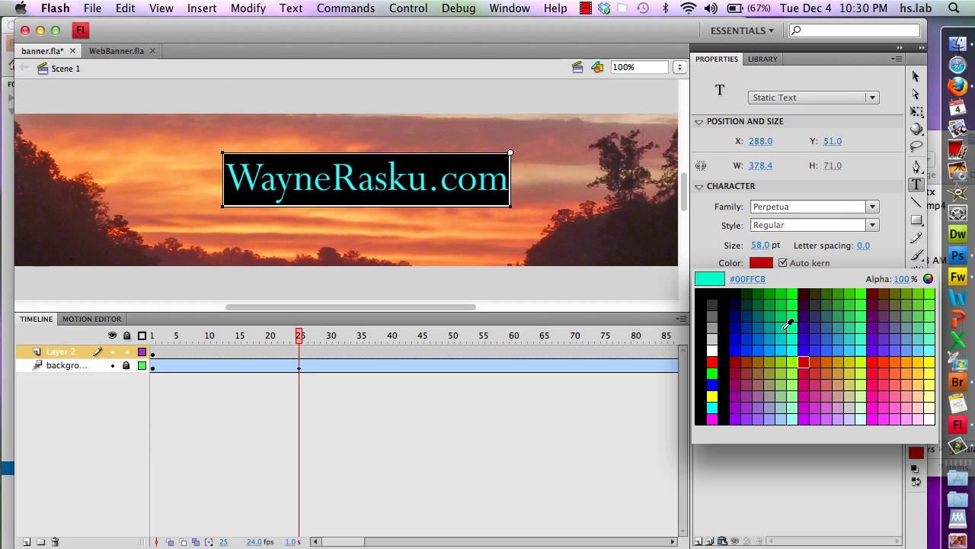
pyautogui.click(923, 416)
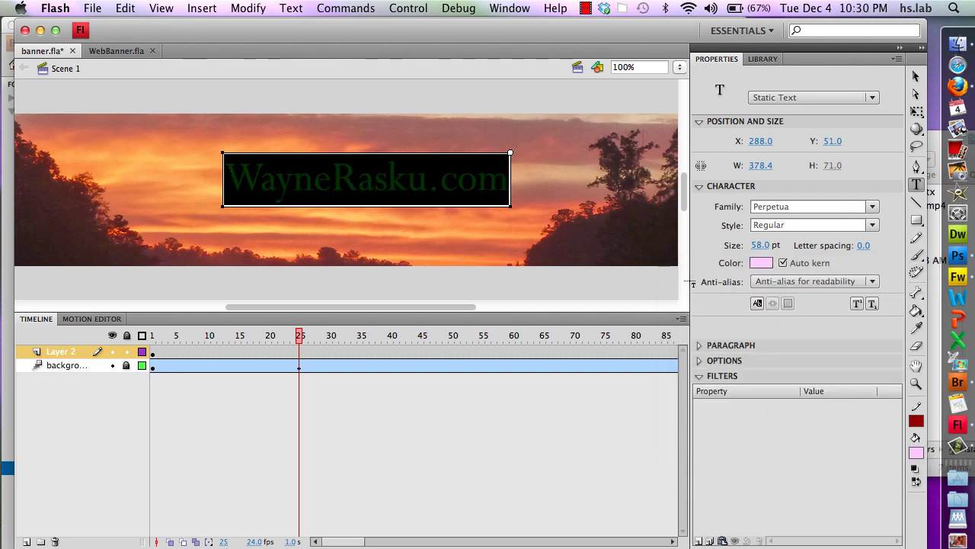
pyautogui.click(529, 149)
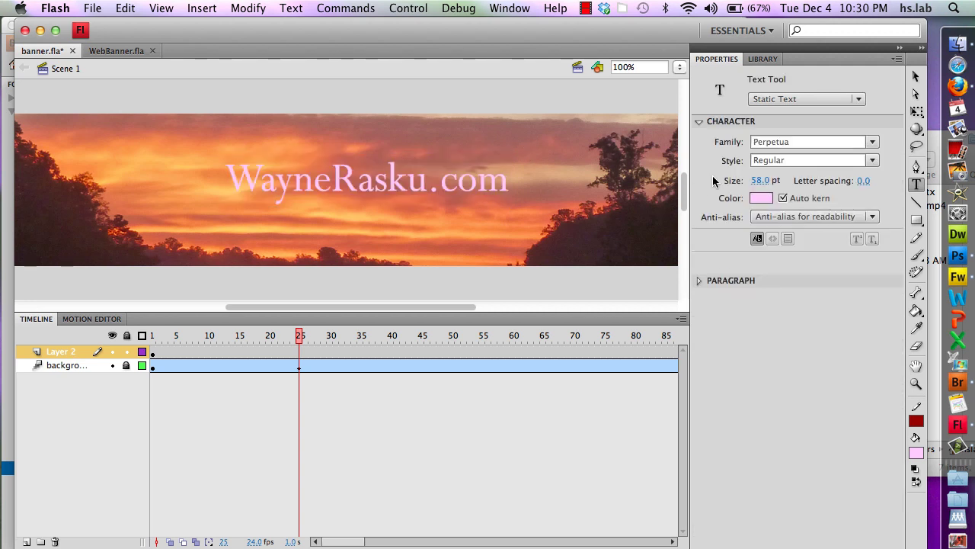
pyautogui.click(916, 76)
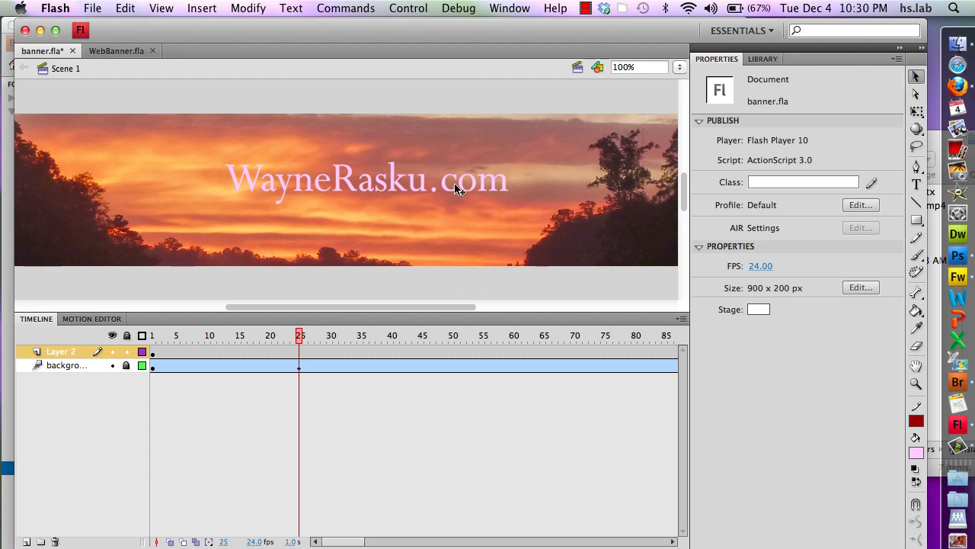
# Step: Drag the pink title up and left on the banner to X 188, Y 16
pyautogui.moveTo(455, 189); pyautogui.dragTo(380, 161)
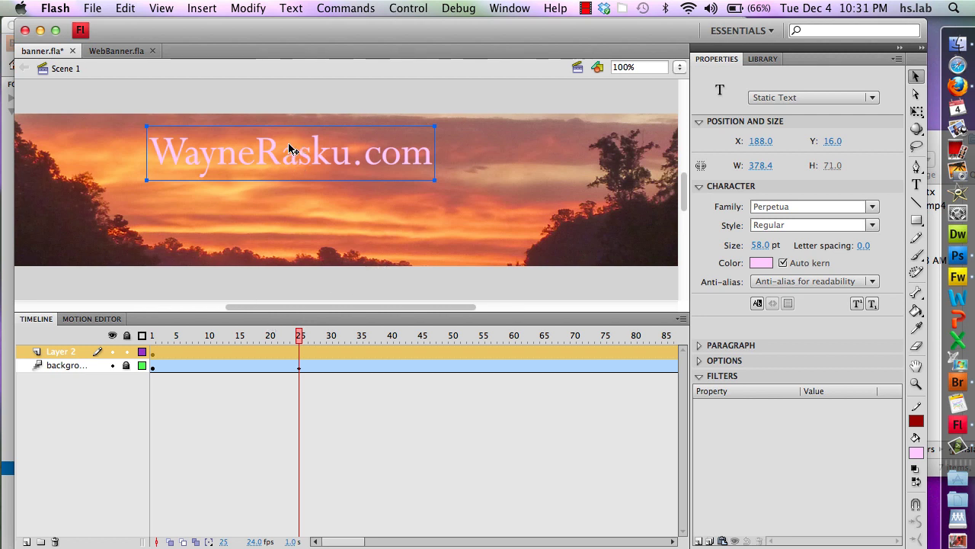
# Step: Convert the title text into a movie clip symbol named 'title'
pyautogui.click(254, 11)
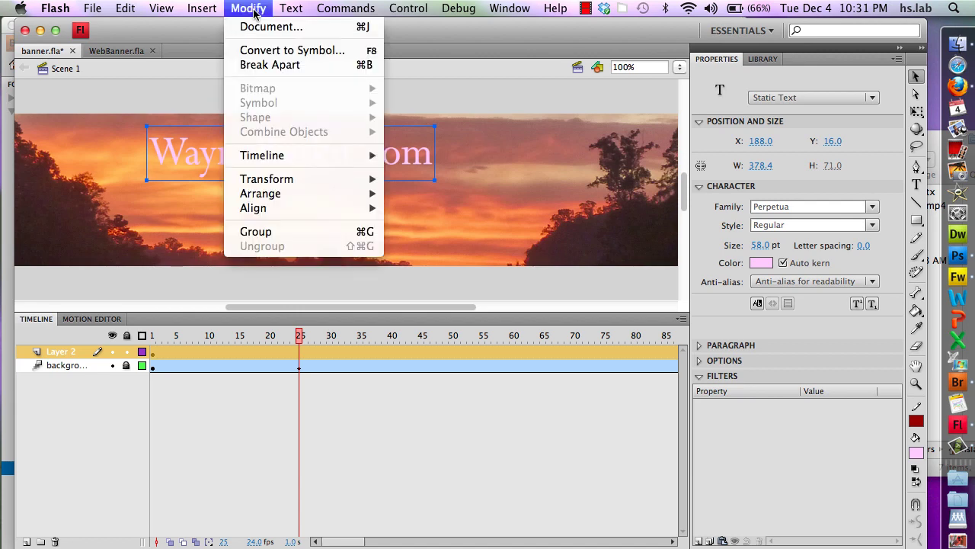
pyautogui.click(270, 50)
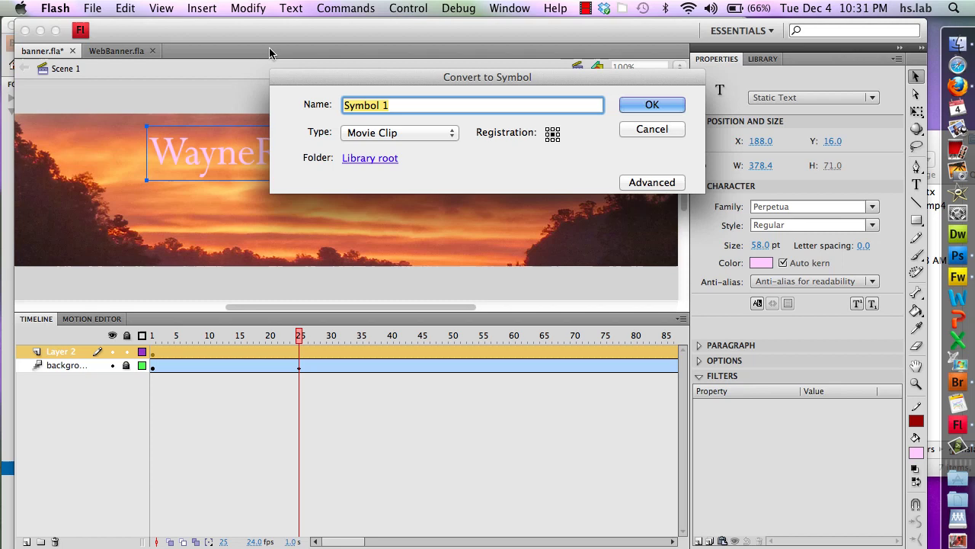
pyautogui.write('title')
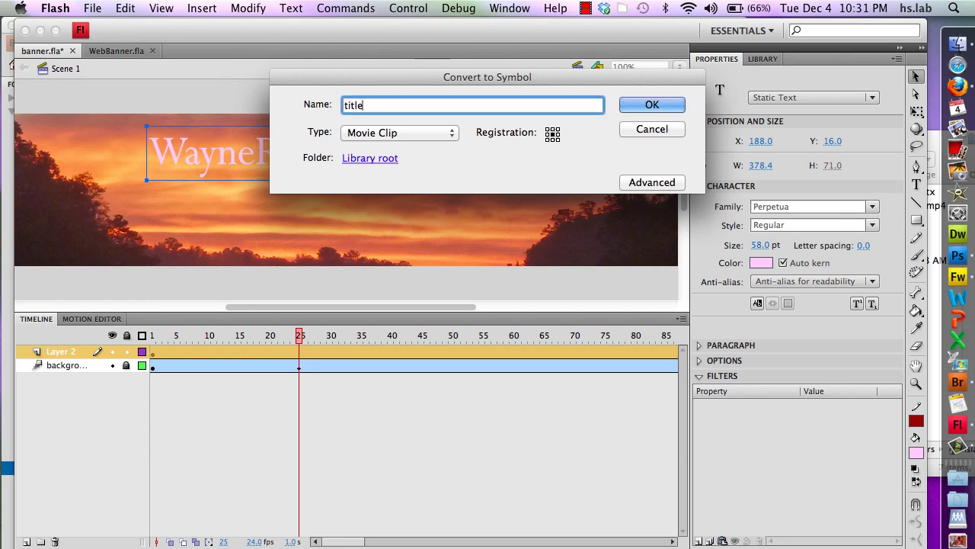
pyautogui.press('Return')
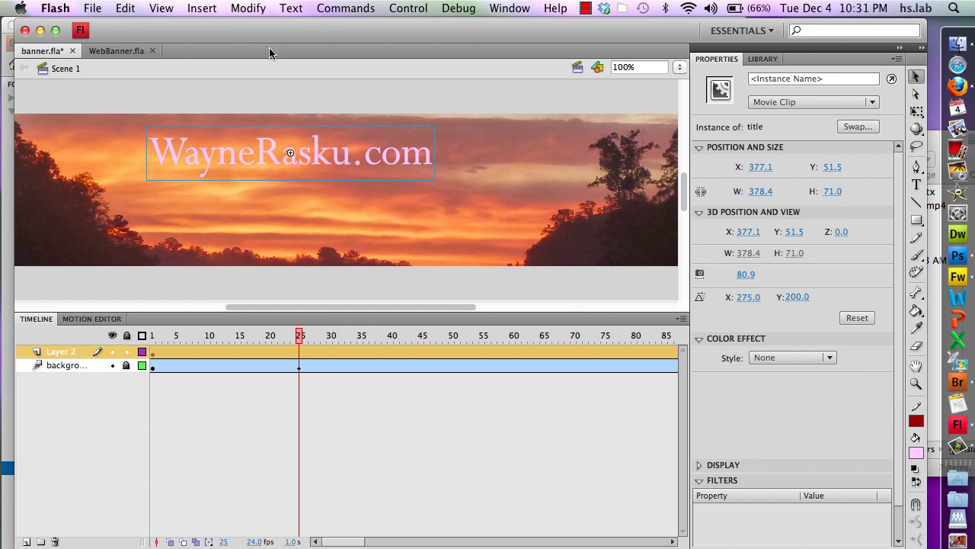
# Step: Move Layer 2's title keyframe from frame 1 to about frame 25
pyautogui.click(151, 353)
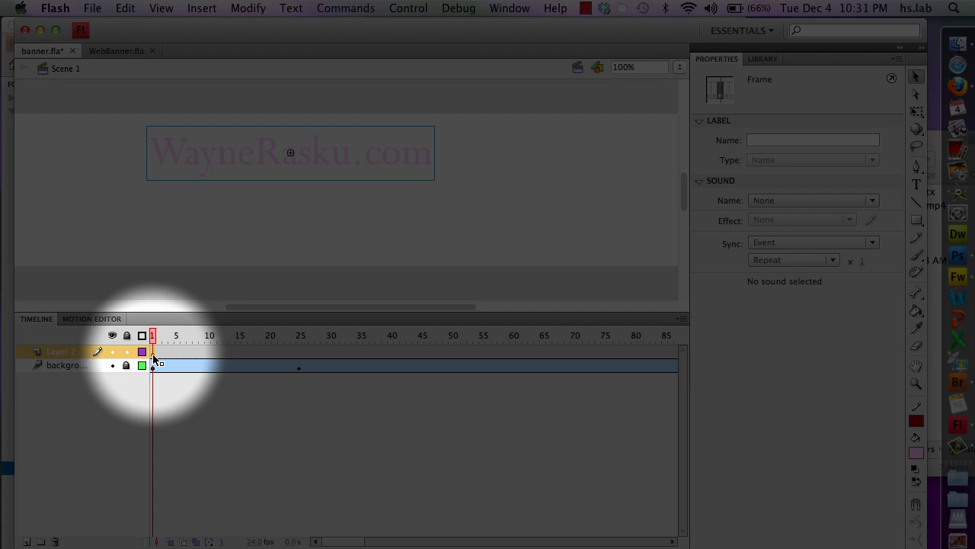
pyautogui.moveTo(154, 357); pyautogui.dragTo(303, 356)
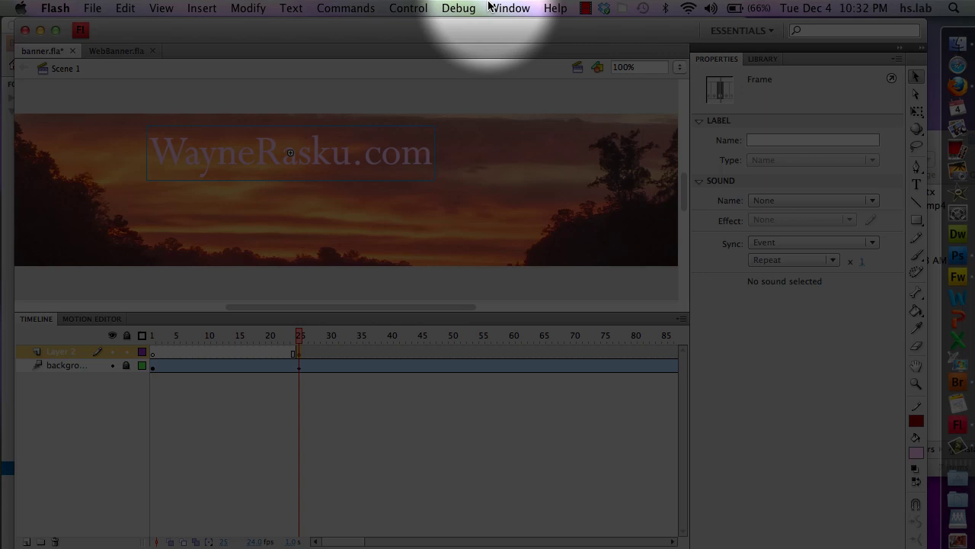
# Step: Open Motion Presets and preview the bounce-out-3D and fly-in-blur-right default presets
pyautogui.click(516, 9)
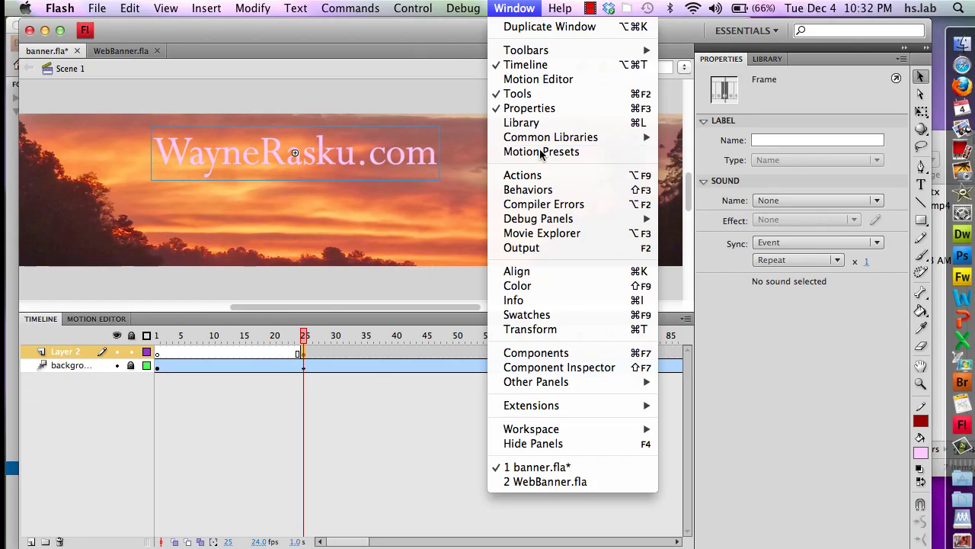
pyautogui.click(537, 151)
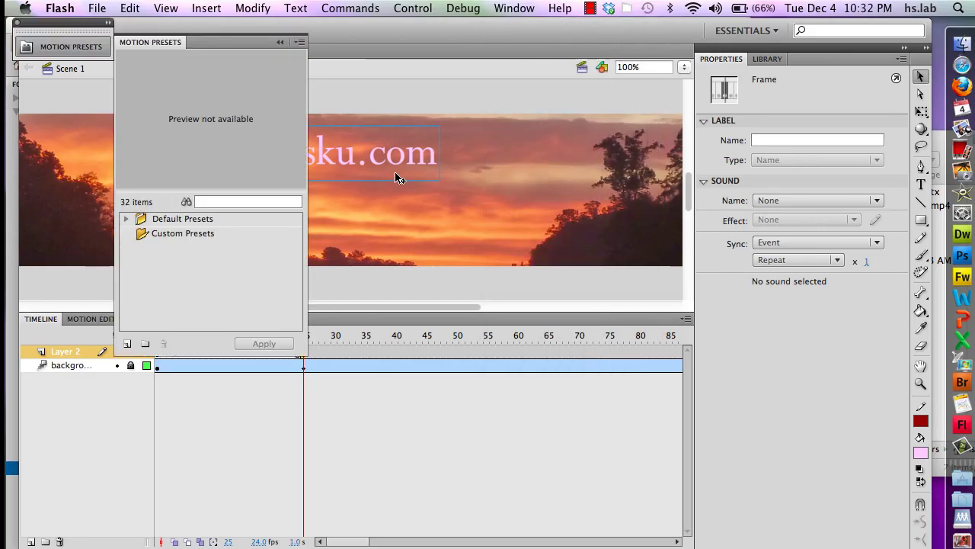
pyautogui.click(127, 219)
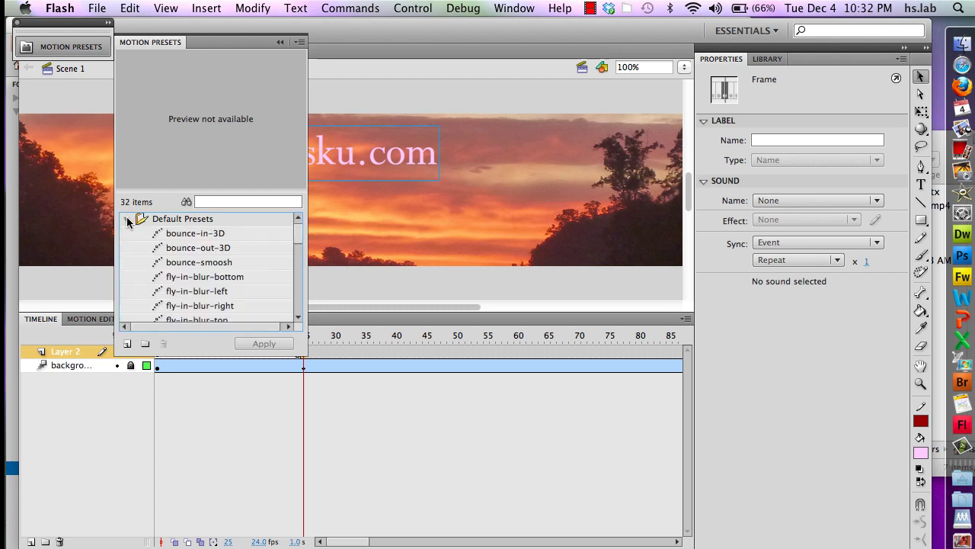
pyautogui.click(195, 249)
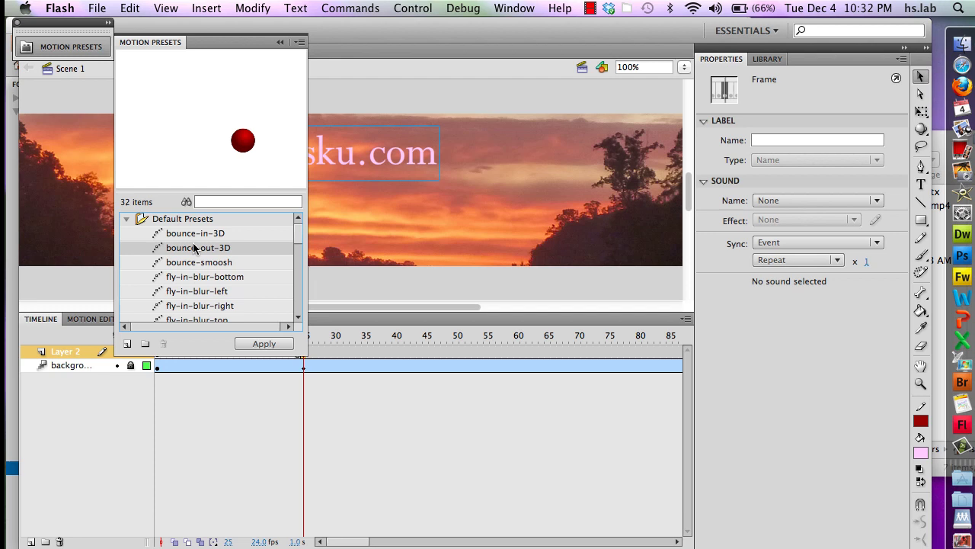
pyautogui.click(189, 308)
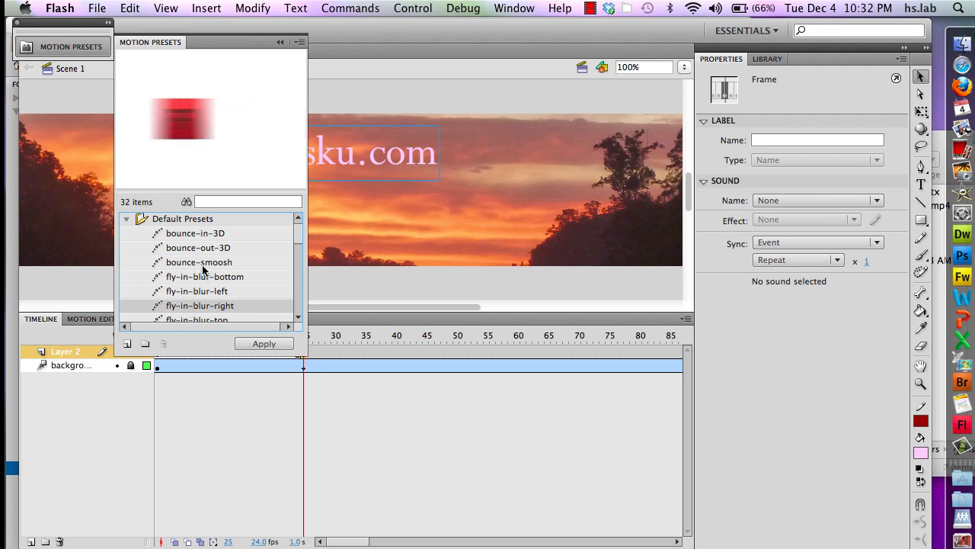
pyautogui.scroll(-3, 202, 268)
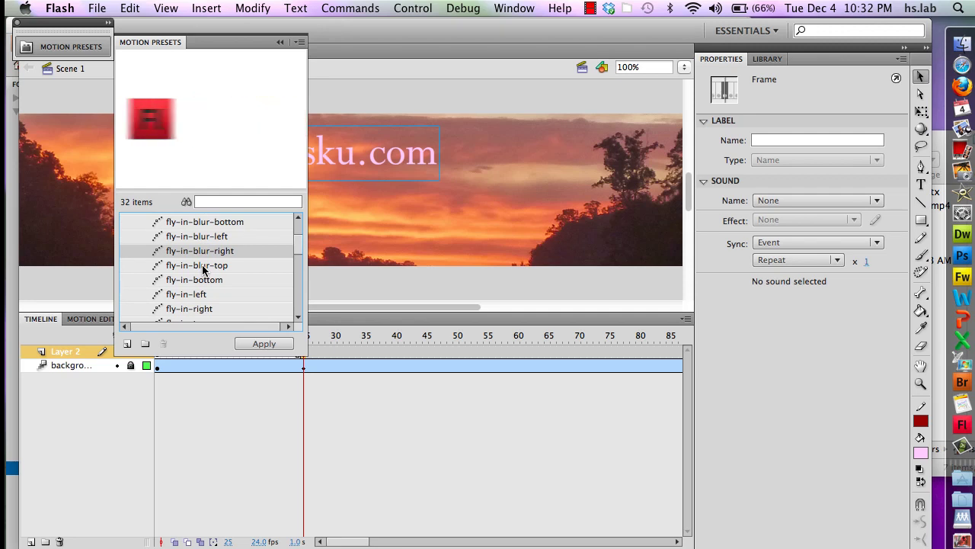
# Step: Apply the fly-in-left preset to the title, tweening it from frame 25 to about 48
pyautogui.click(197, 296)
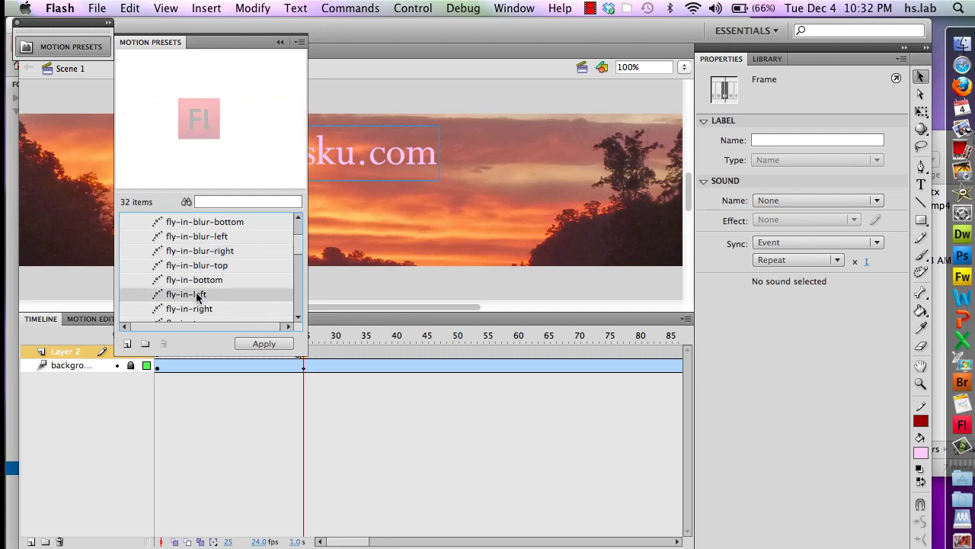
pyautogui.click(265, 345)
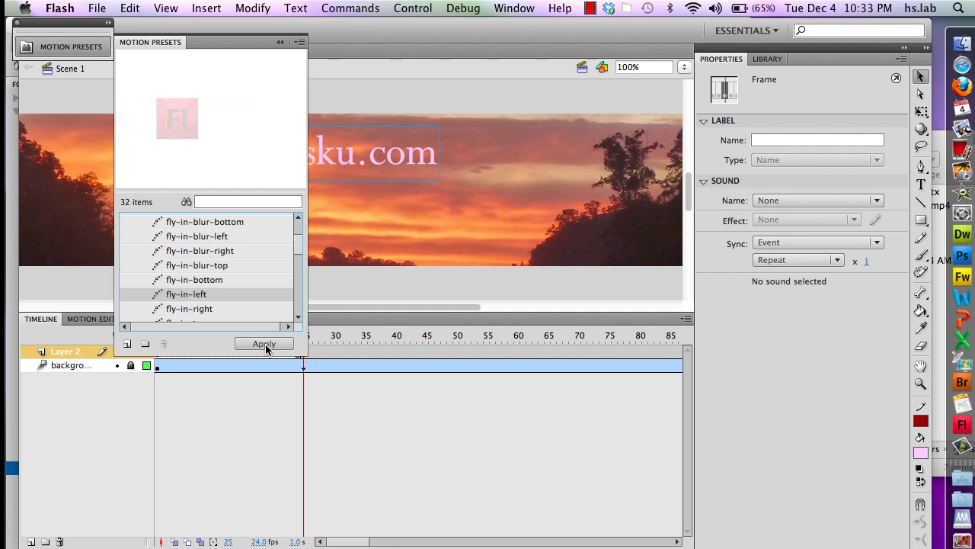
pyautogui.click(265, 344)
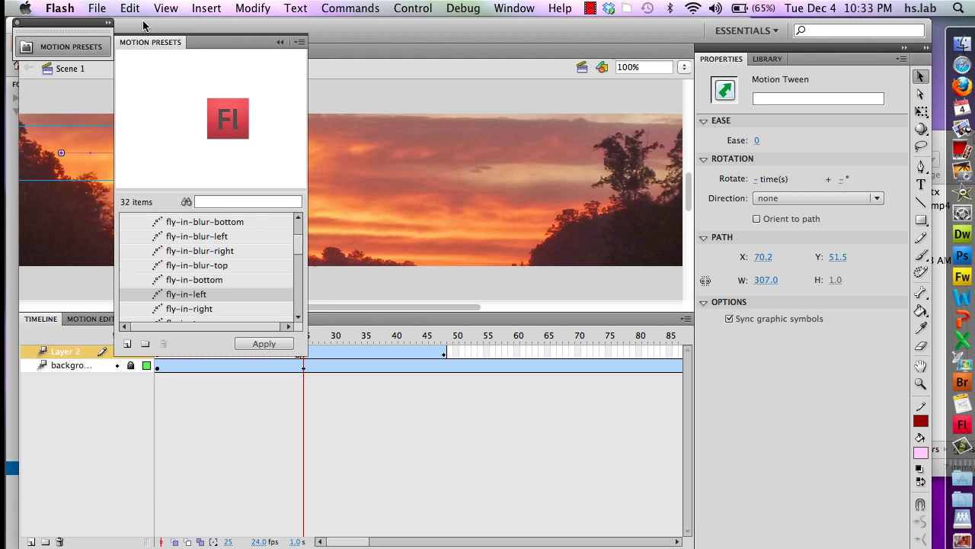
pyautogui.click(280, 45)
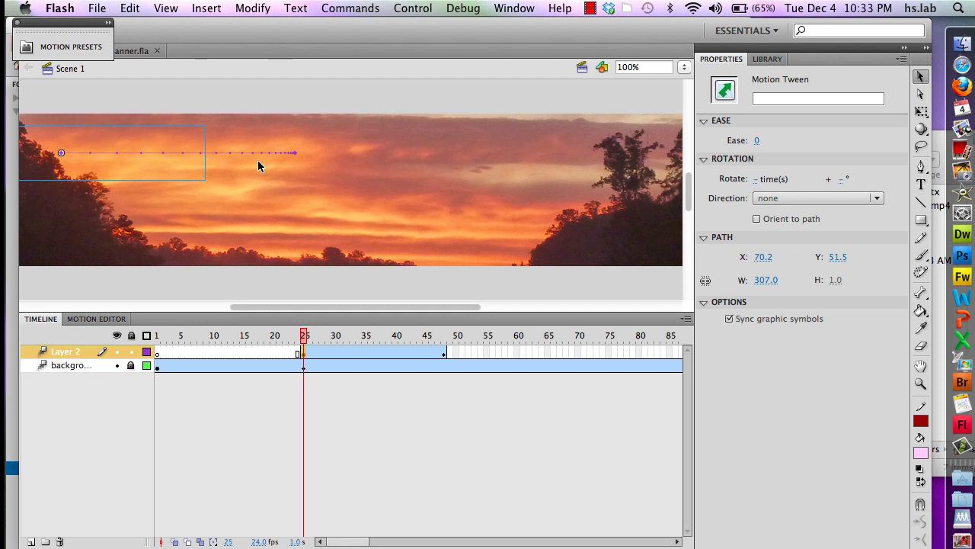
# Step: Play the timeline, then insert frames so Layer 2 extends to frame 100
pyautogui.press('Return')
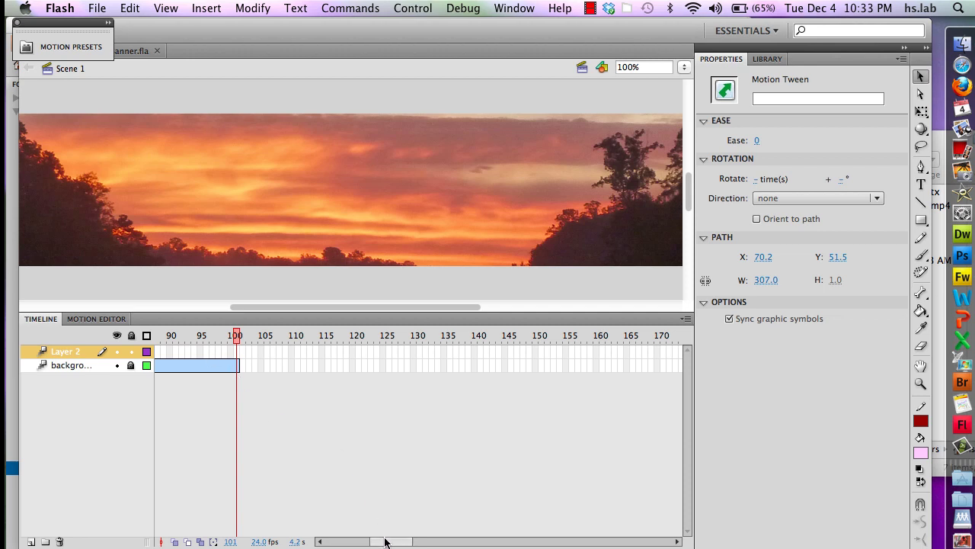
pyautogui.moveTo(385, 541); pyautogui.dragTo(347, 531)
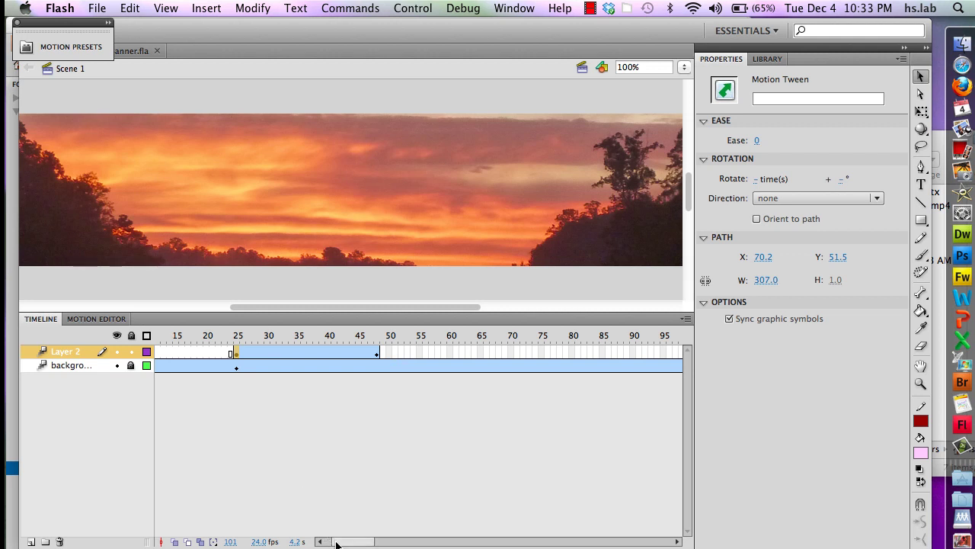
pyautogui.moveTo(337, 541); pyautogui.dragTo(353, 542)
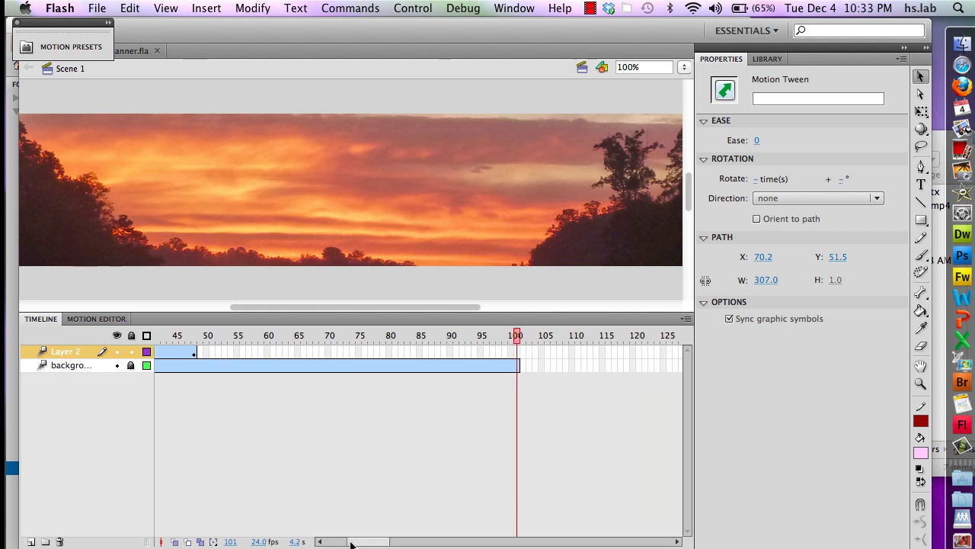
pyautogui.rightClick(518, 353)
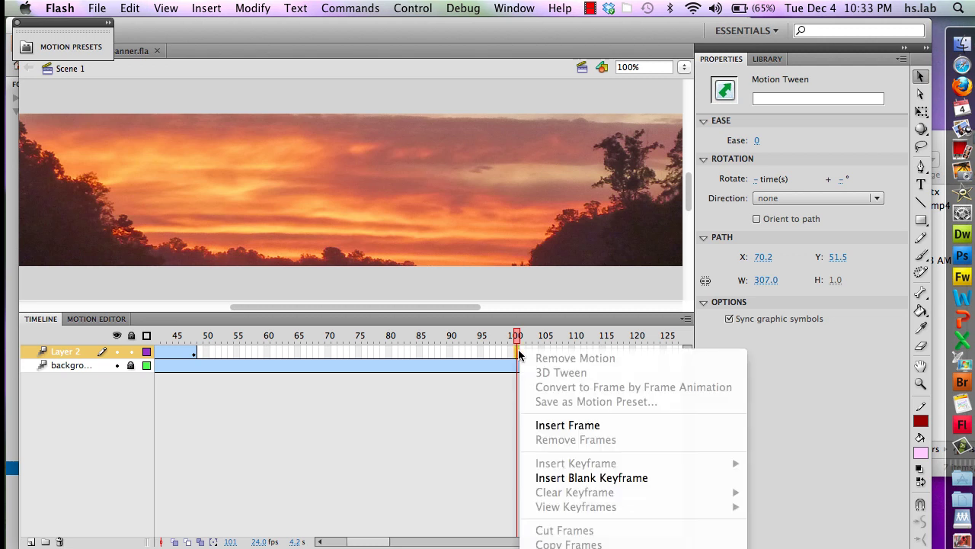
pyautogui.click(546, 427)
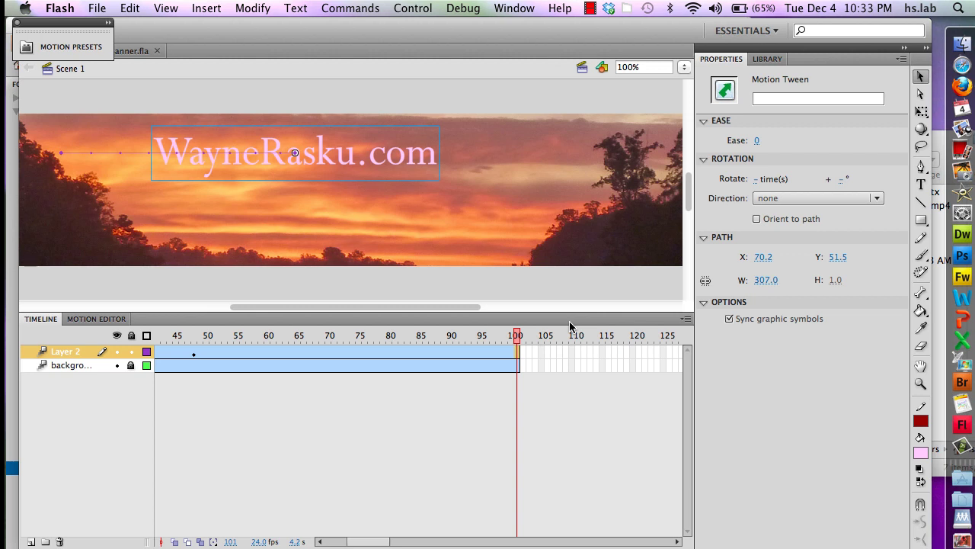
pyautogui.press('super+Return')
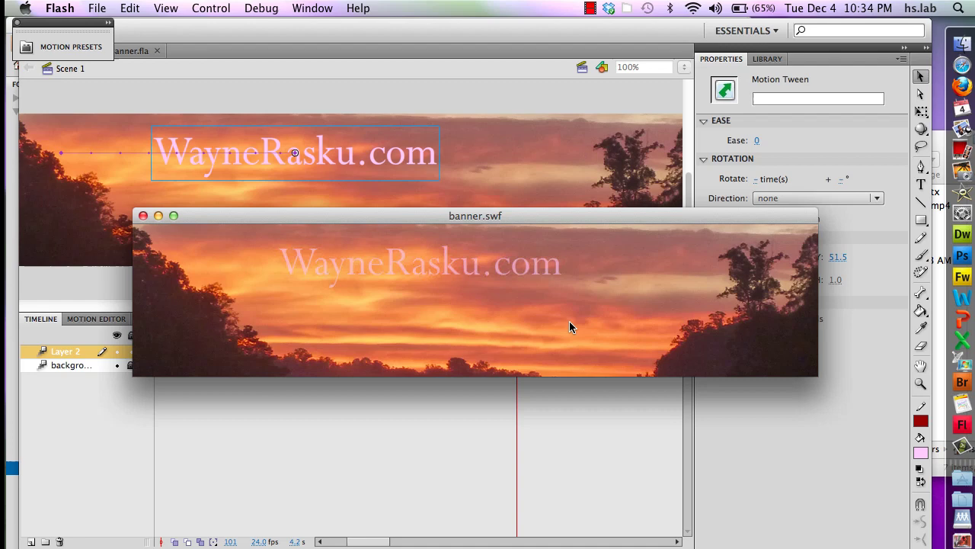
pyautogui.press('super+w')
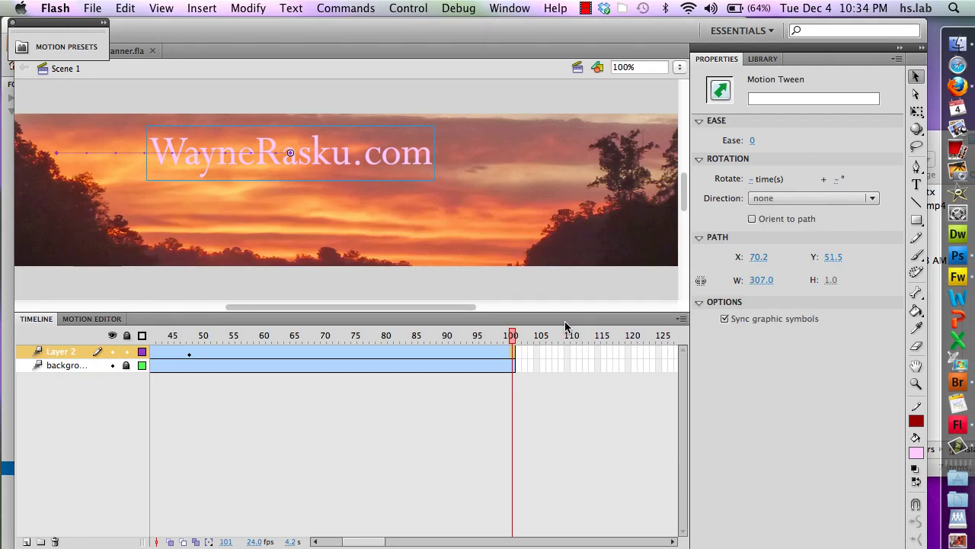